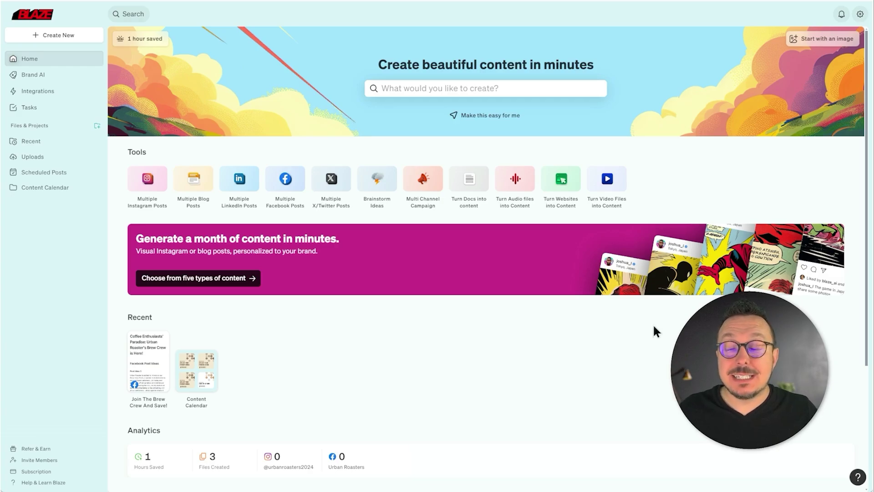
- Generate a new Brand AI style from the Urban Roasters Instagram account
left_click(29, 79)
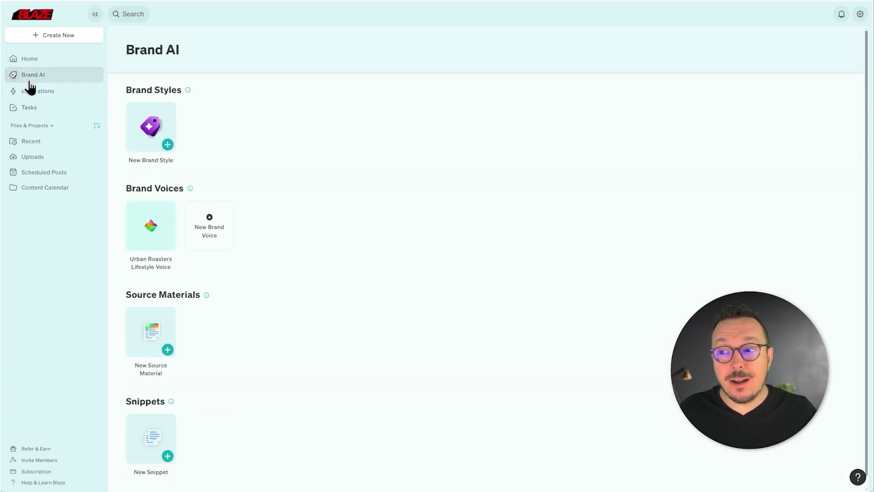
left_click(166, 148)
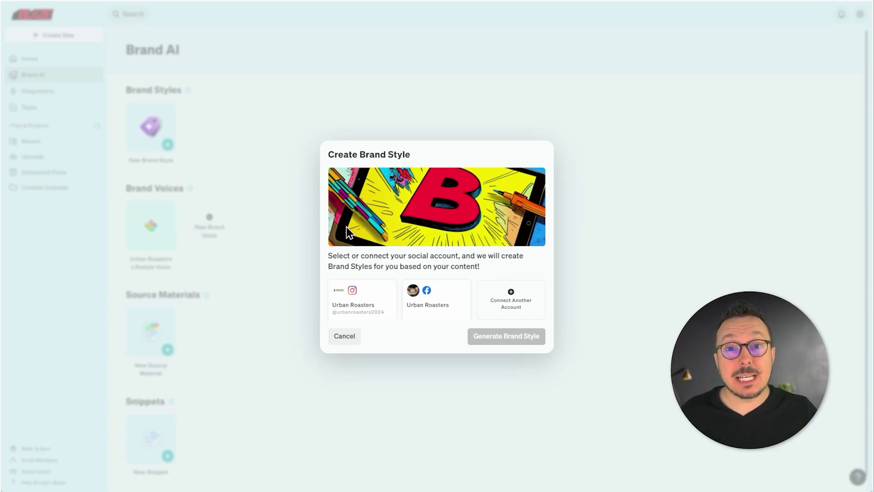
left_click(353, 295)
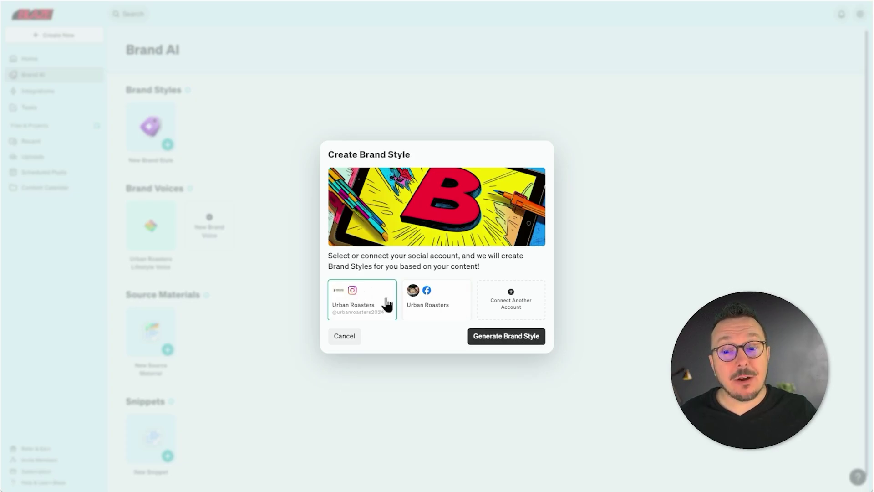
left_click(511, 336)
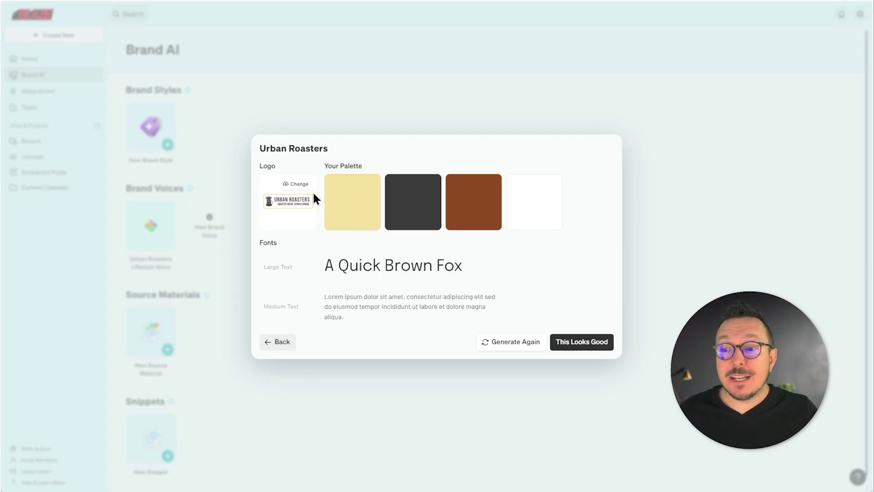
mouse_move(353, 202)
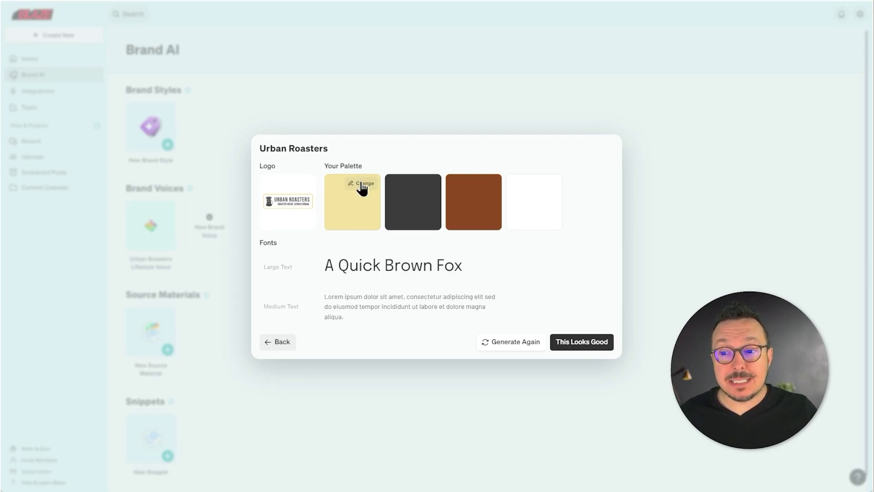
- Inspect the pale yellow swatch's colour editor and the Medium Text font list, leaving both unchanged
left_click(362, 184)
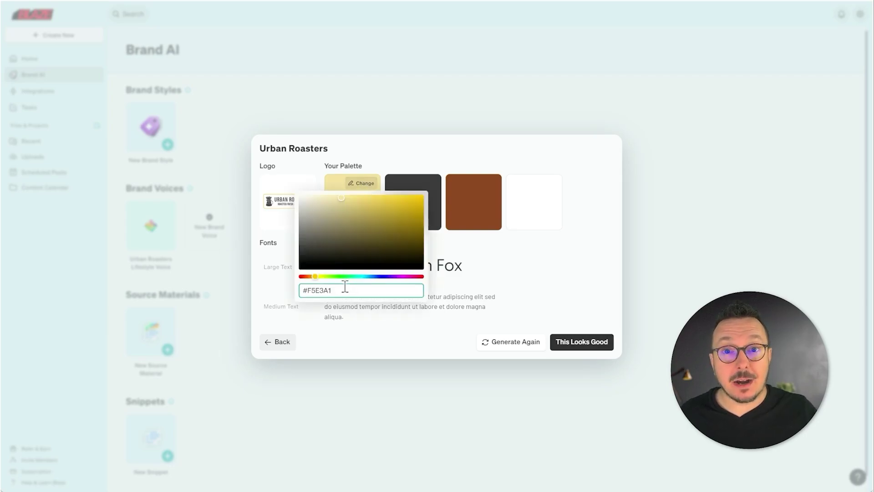
left_click(525, 253)
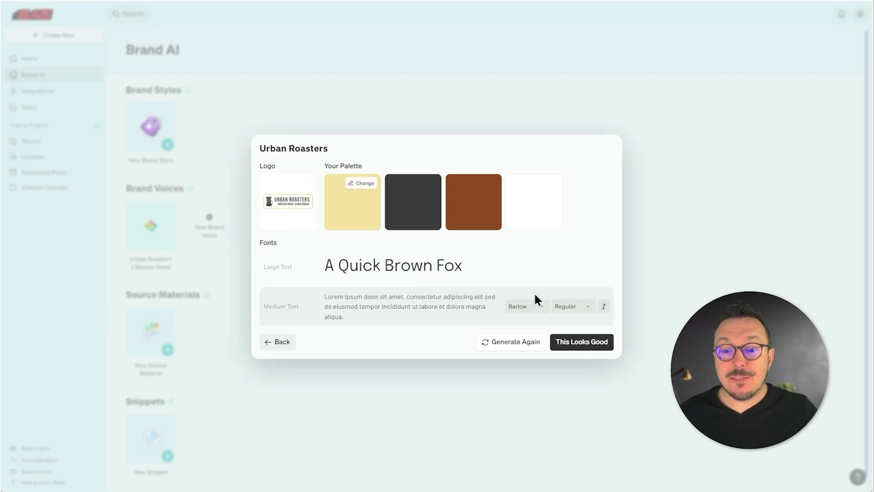
left_click(541, 308)
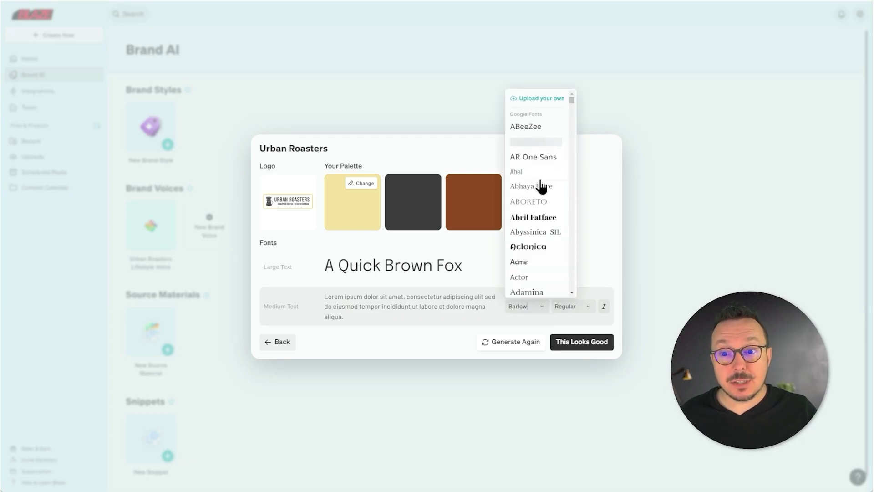
left_click(600, 238)
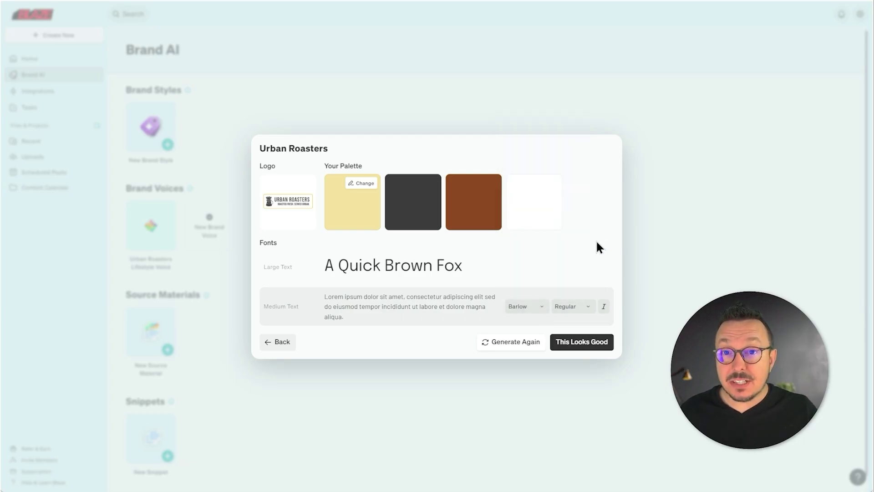
- Accept the Urban Roasters brand style and start an Instagram Square Post
left_click(565, 343)
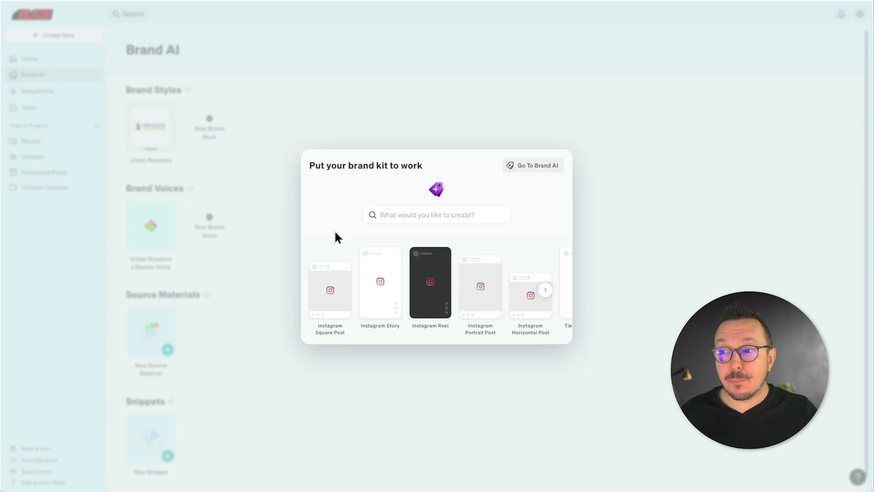
left_click(545, 290)
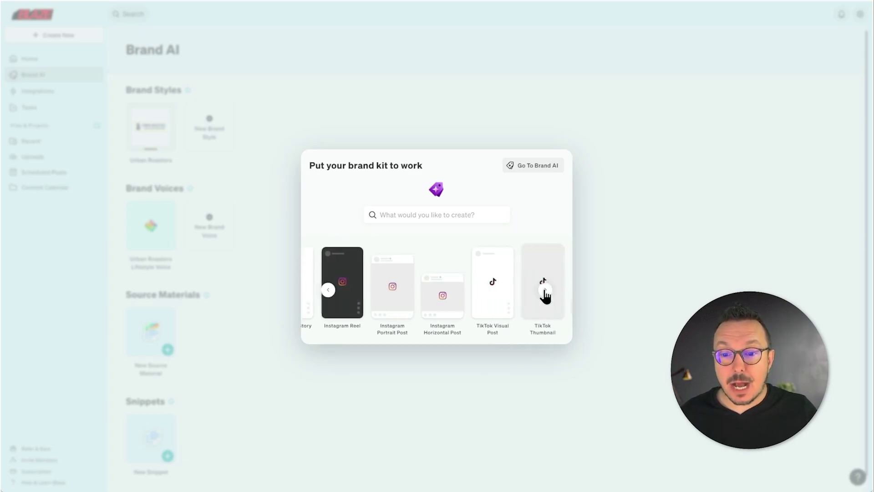
scroll(545, 294, "right", 5)
scroll(544, 295, "right", 5)
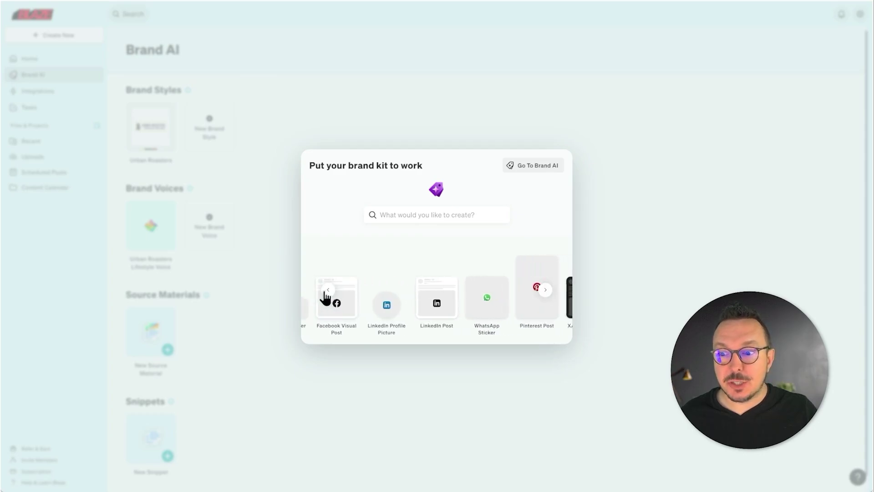
scroll(325, 298, "left", 5)
scroll(325, 304, "left", 5)
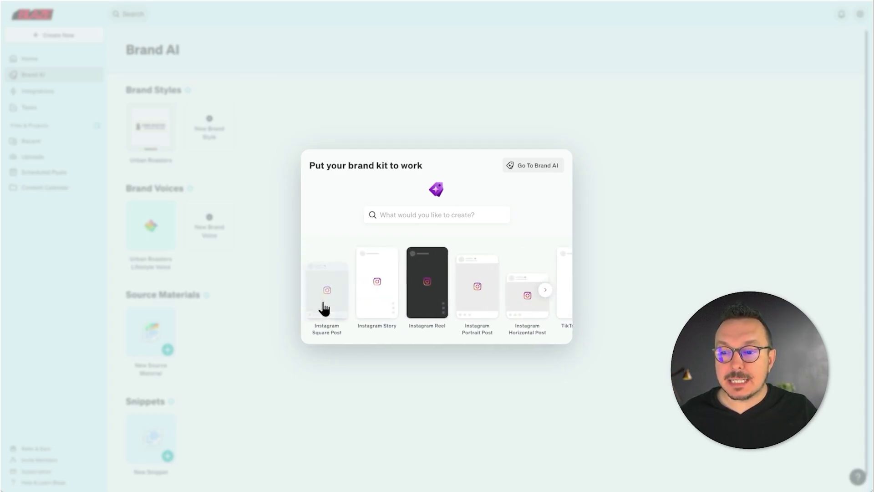
left_click(338, 311)
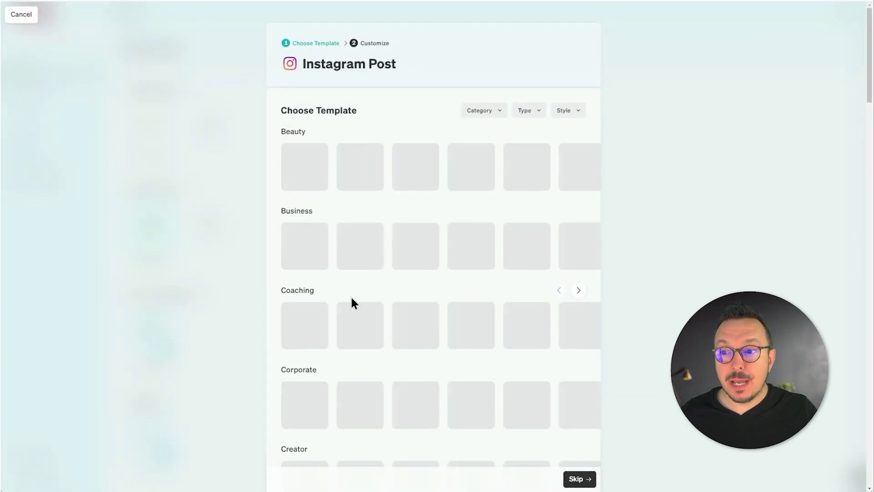
- Scroll through the Business templates and pick Fueled by Purpose
left_click(579, 213)
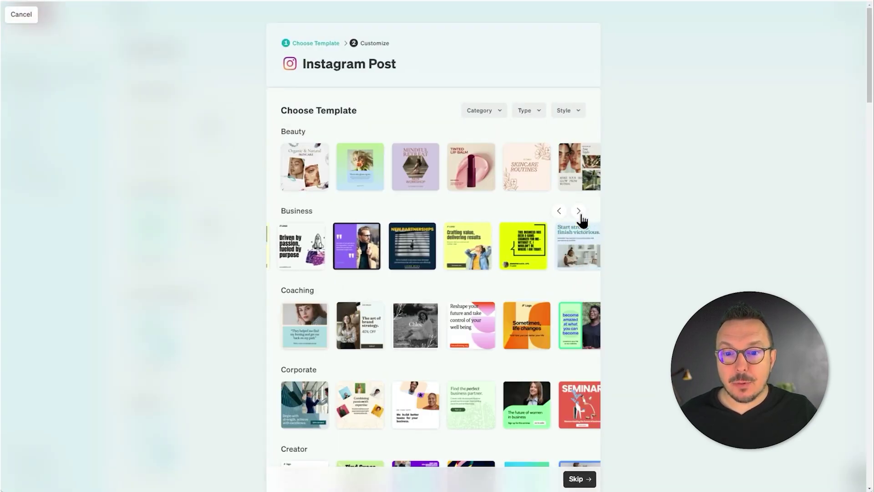
left_click(580, 212)
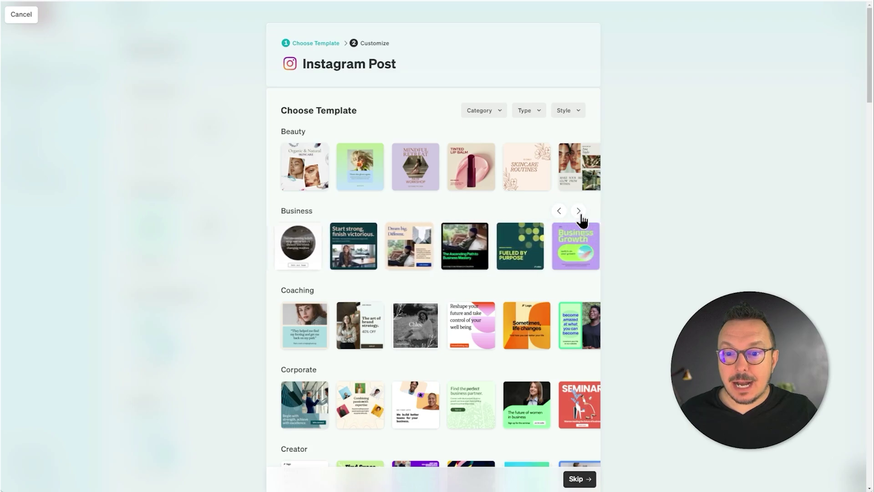
left_click(471, 247)
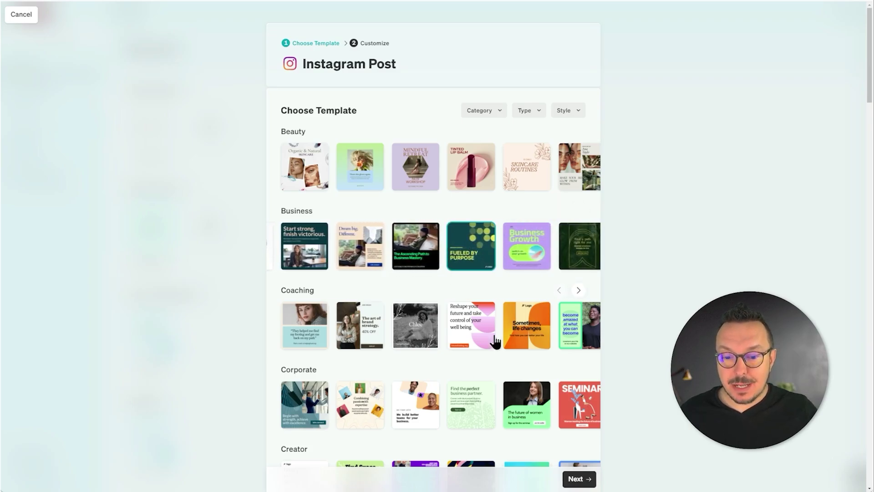
- Describe the post as 20% off a favorite drink for members-club sign-ups, name it TextPromo, and generate it
left_click(580, 479)
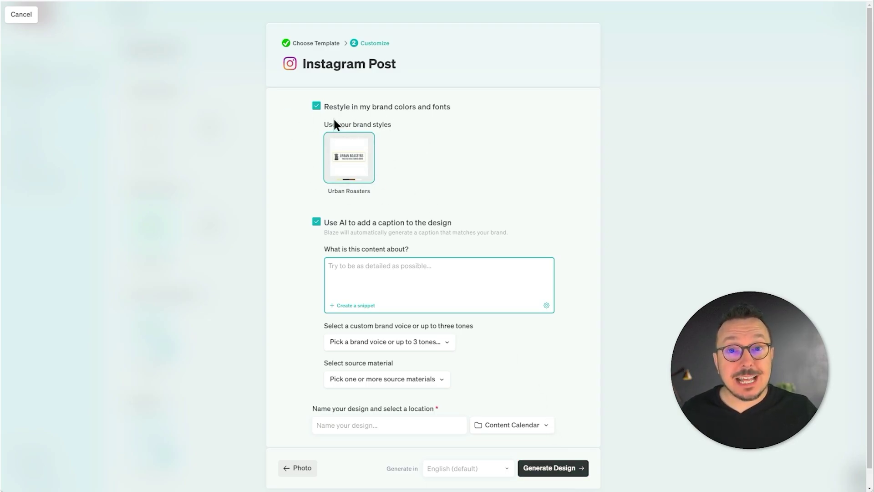
left_click(386, 277)
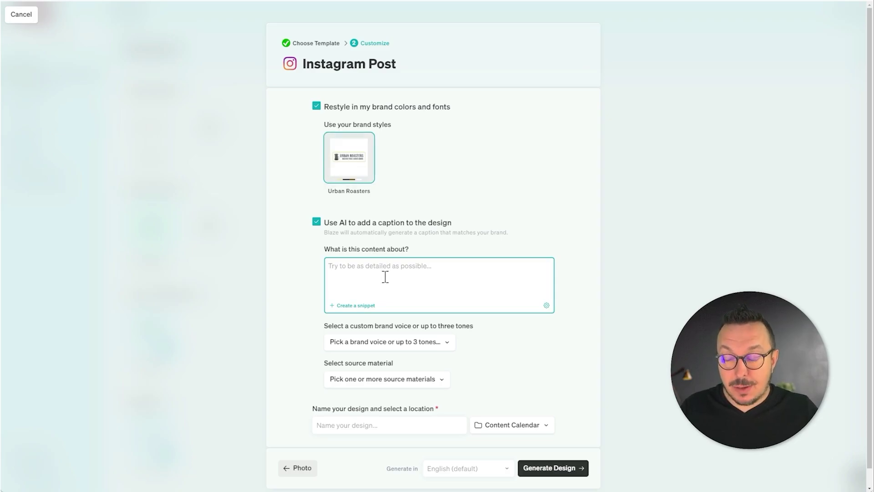
type("20% off your favorite drink when you sign up for our exclusive members club to get access to special drink deals.")
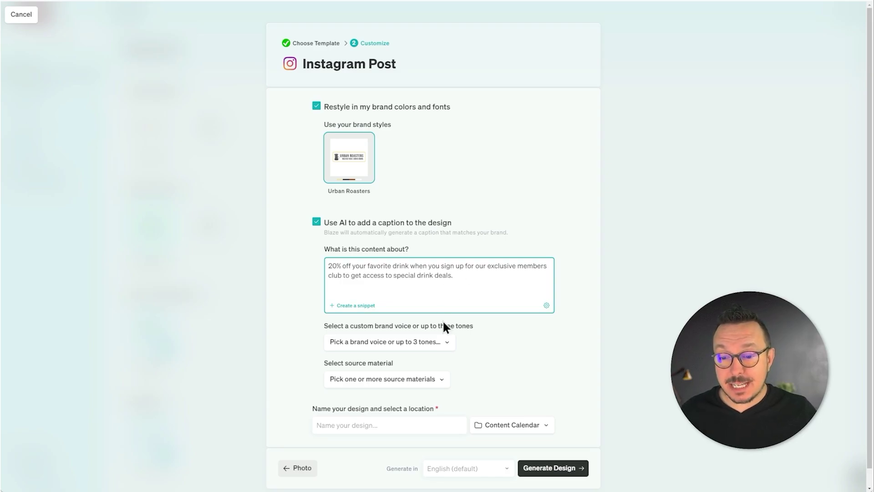
left_click(356, 424)
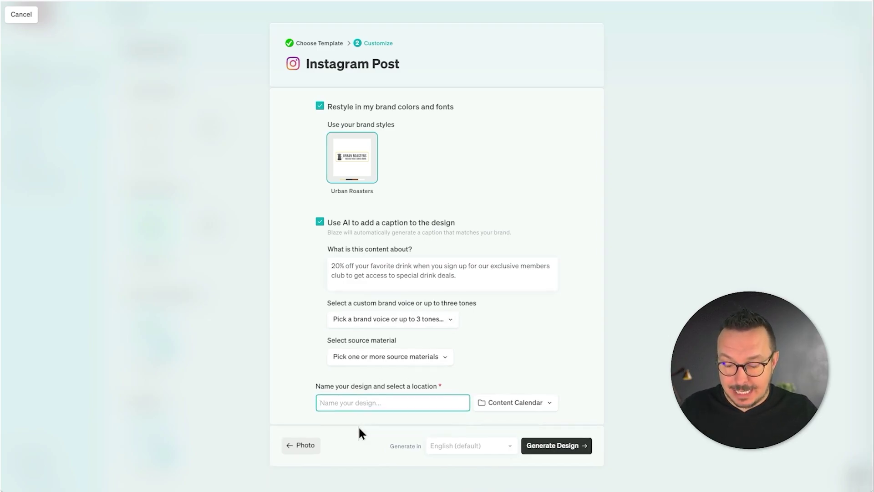
type("TextPromo")
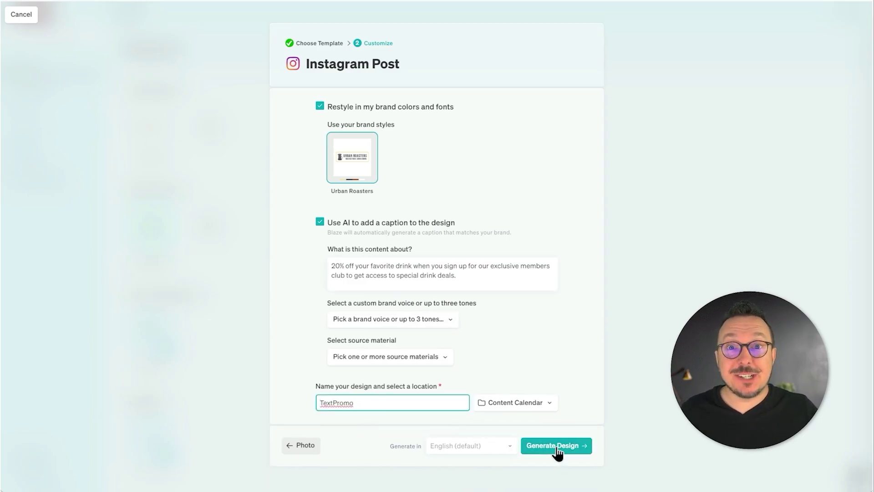
left_click(555, 445)
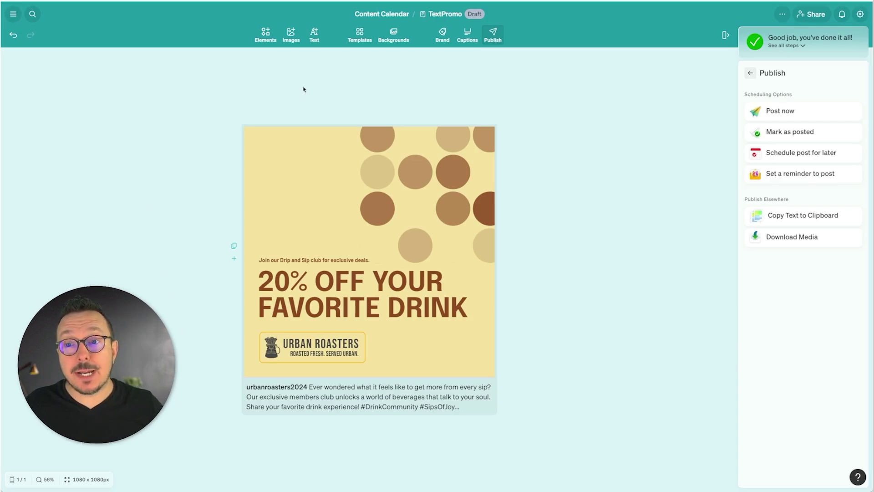
- Cycle TextPromo's brand fonts and colours until the white version with grey circles appears
left_click(442, 34)
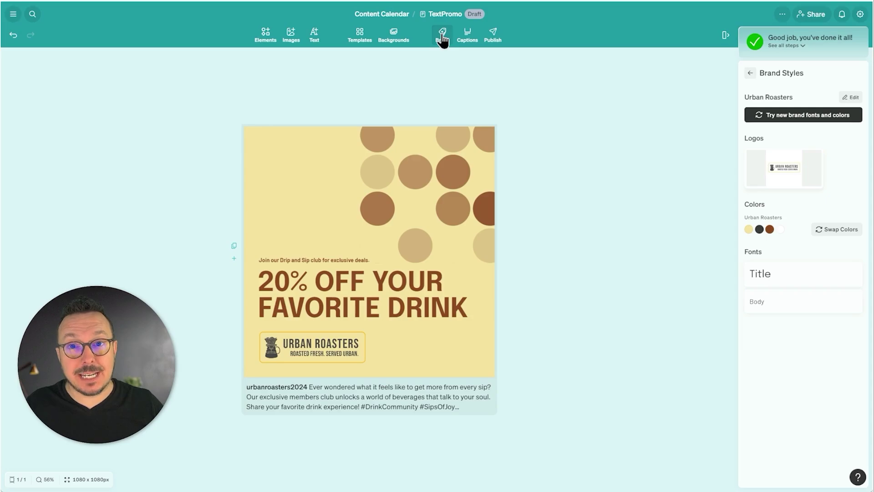
left_click(796, 120)
left_click(795, 120)
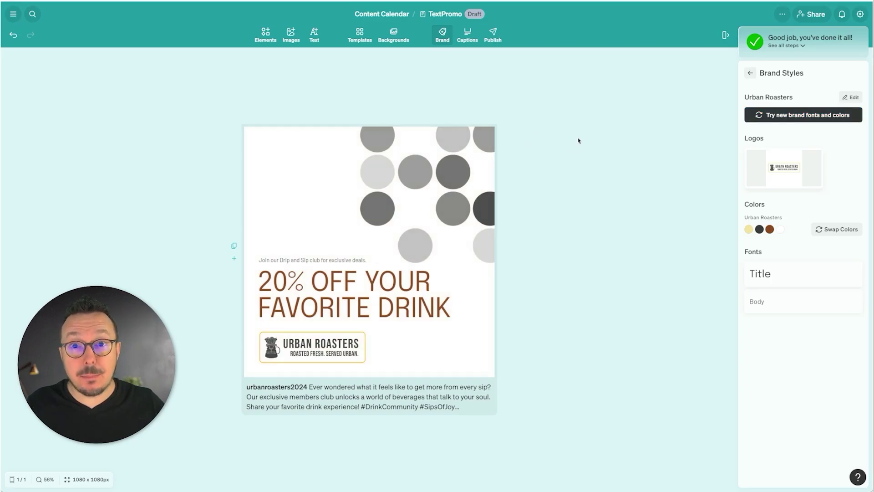
- Publish the white TextPromo post immediately with Post now
left_click(492, 37)
left_click(763, 109)
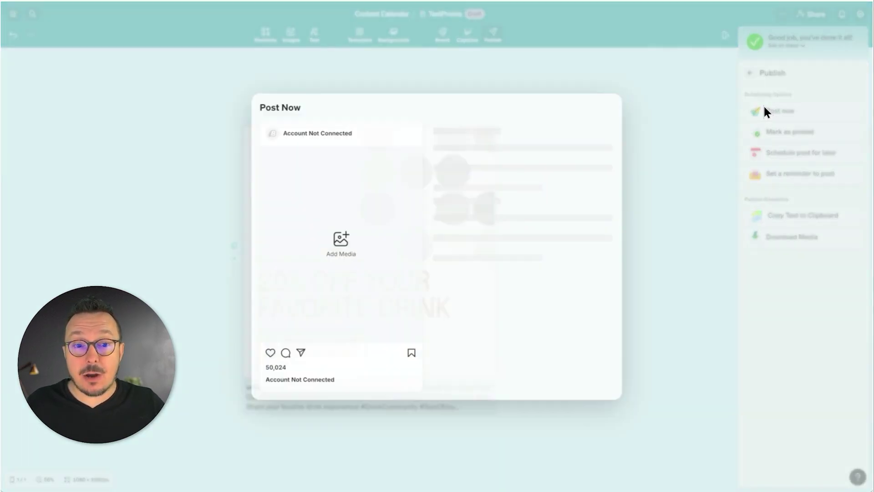